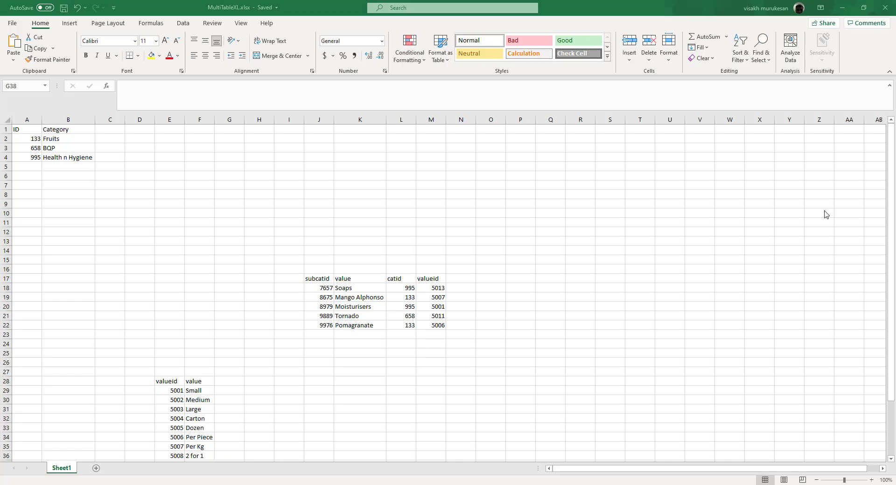
Switch to Power BI Desktop and connect to the Excel workbook MultiTableXL.xlsx as a data source
key(alt+Tab)
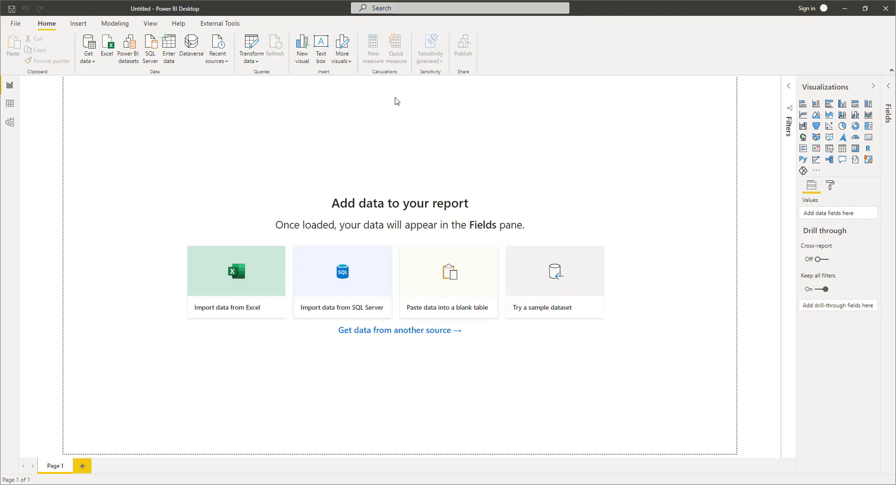
click(89, 60)
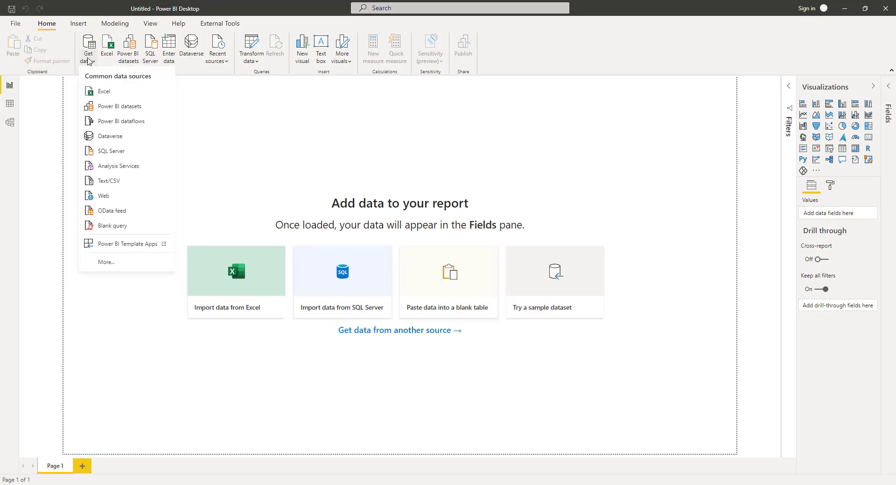
click(102, 91)
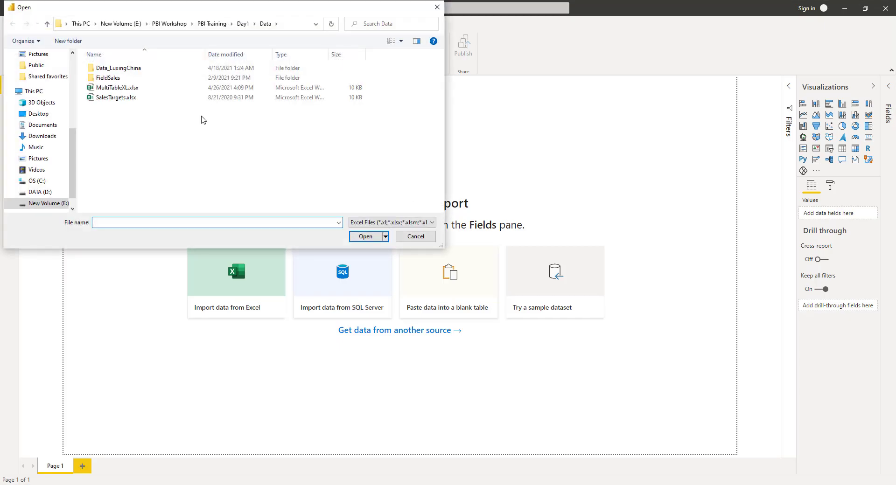
double_click(118, 88)
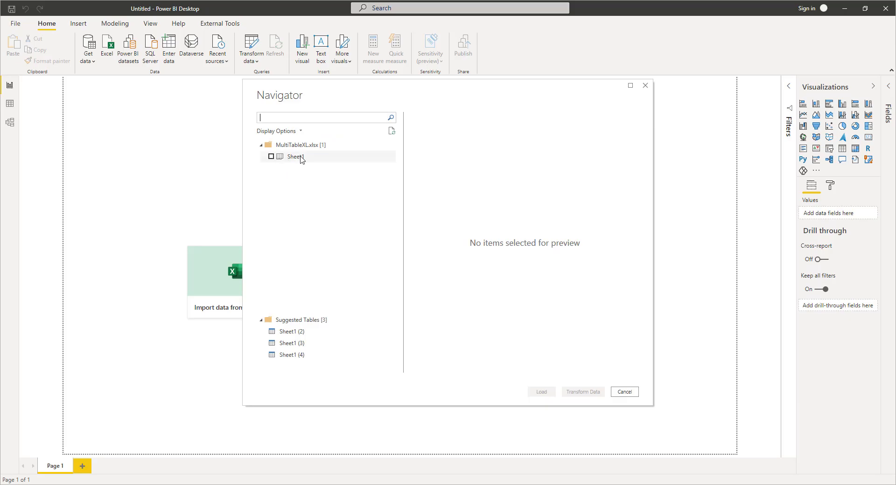
Preview the workbook's sheet and suggested tables, and open Sheet1 (2), Sheet1 (3) and Sheet1 (4) for transformation
click(295, 336)
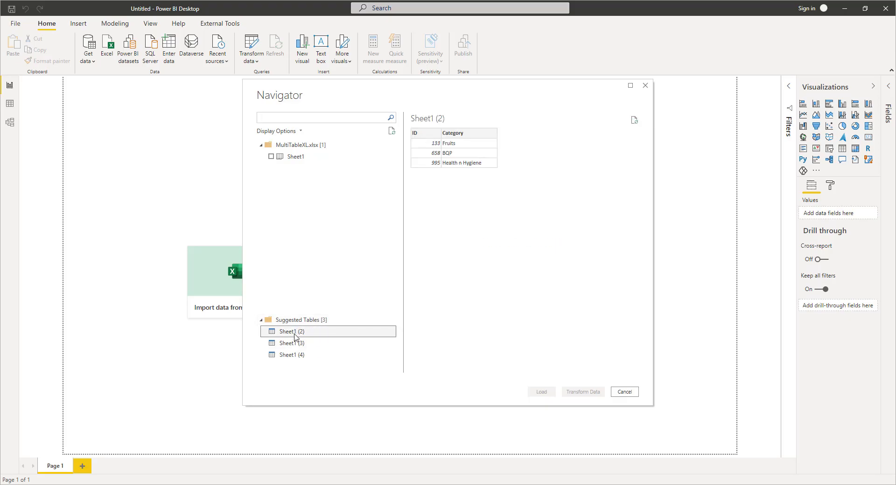
click(293, 343)
click(297, 355)
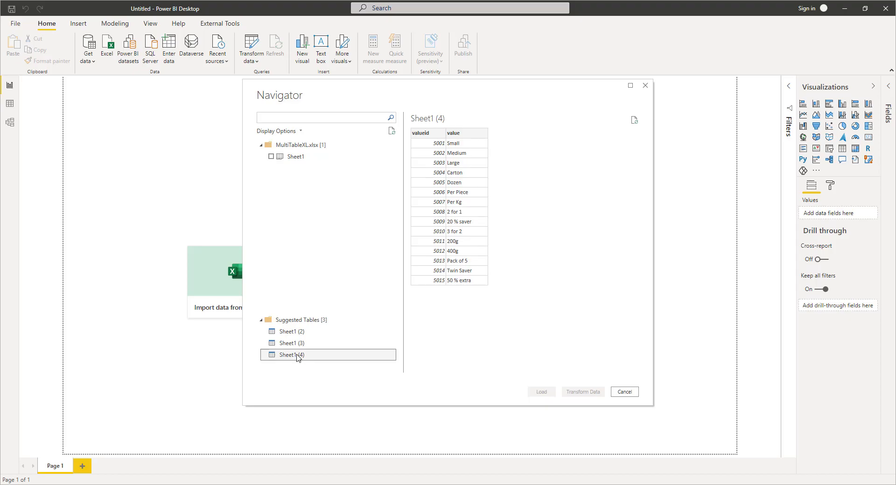
click(304, 157)
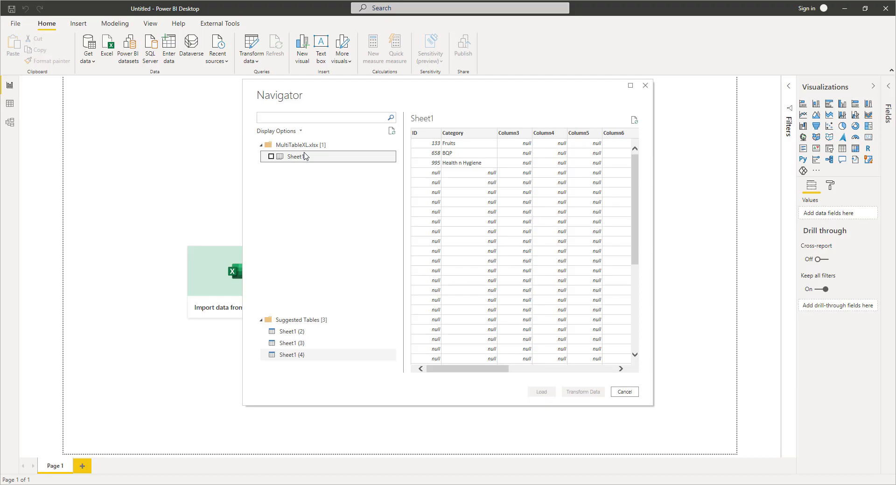
click(299, 331)
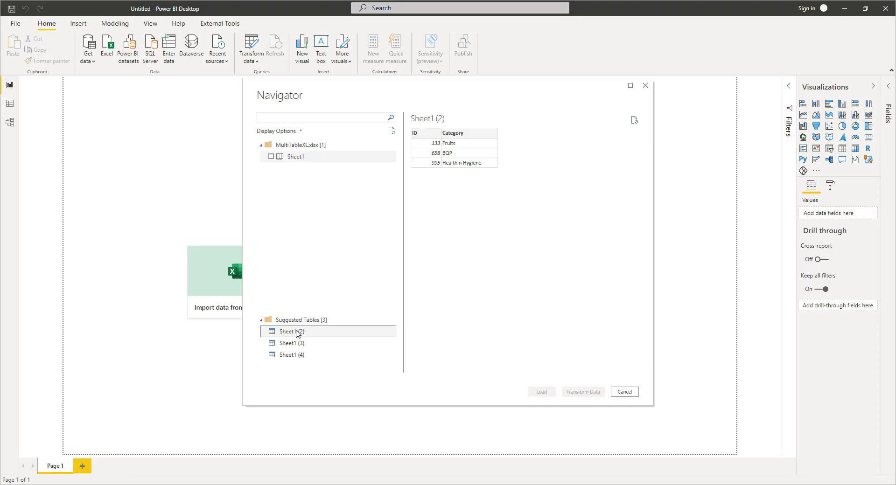
click(391, 131)
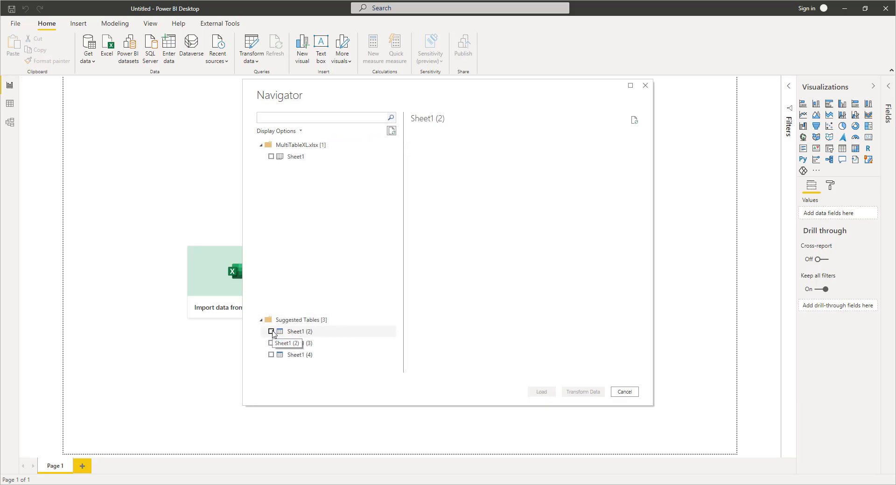
click(272, 332)
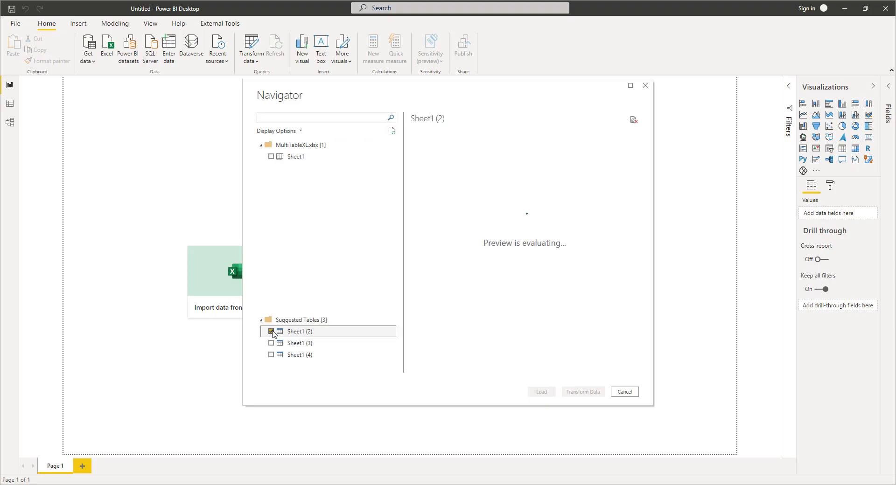
click(272, 343)
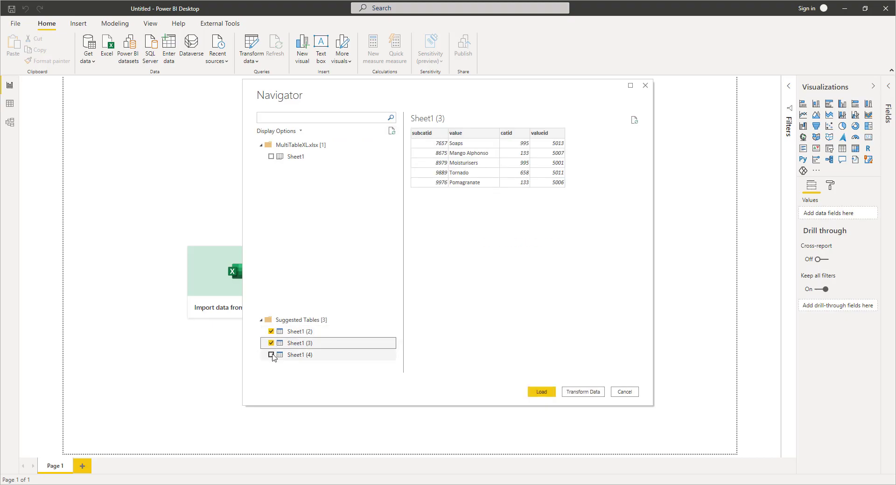
click(272, 355)
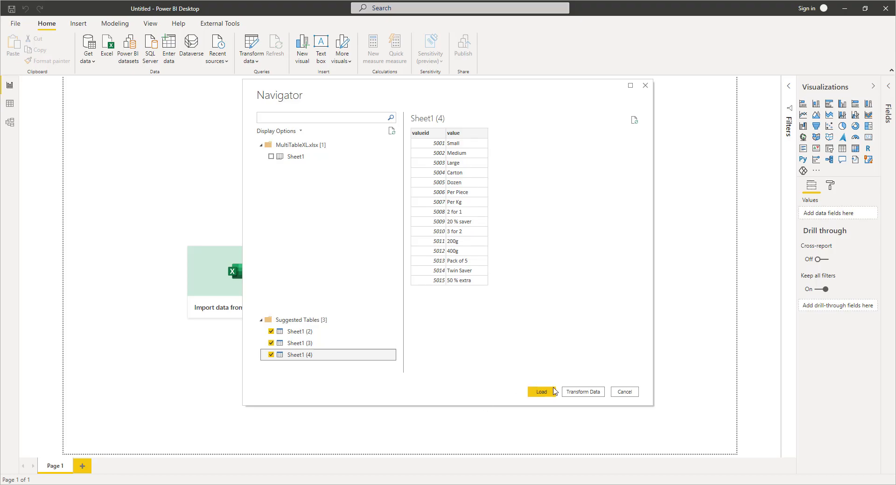
click(588, 393)
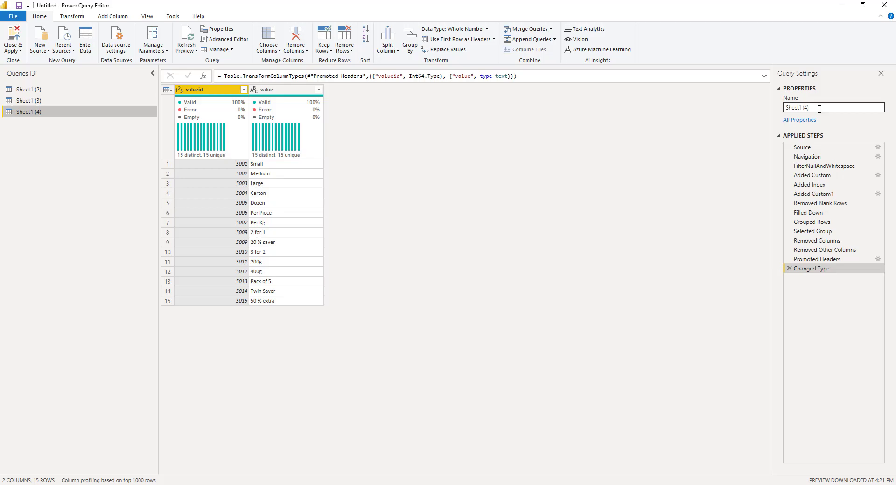
Rename the query Sheet1 (2) to Category
click(33, 92)
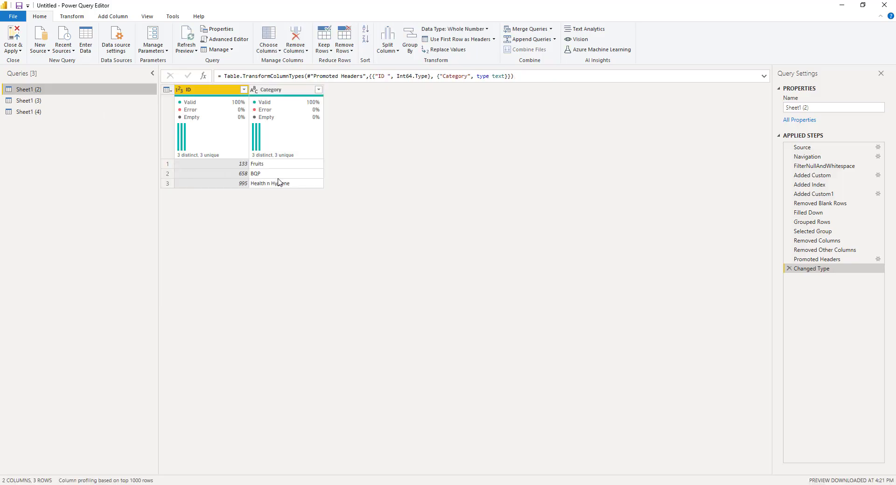
click(810, 108)
text(Category)
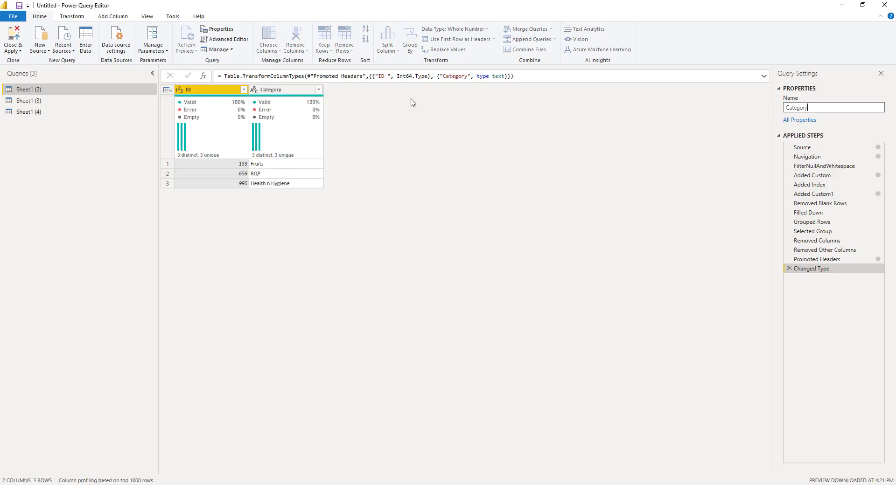
key(Return)
Rename the query Sheet1 (3) to Subcategory
click(35, 100)
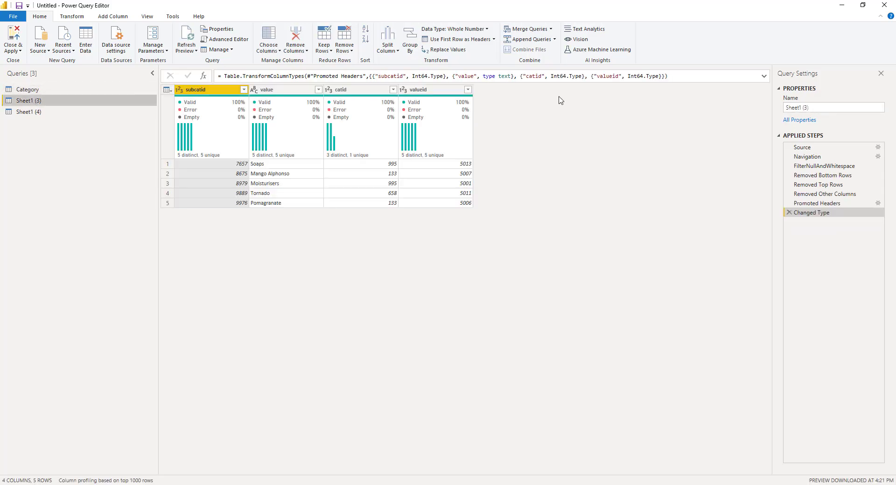
click(840, 106)
text(Subcategory)
key(Return)
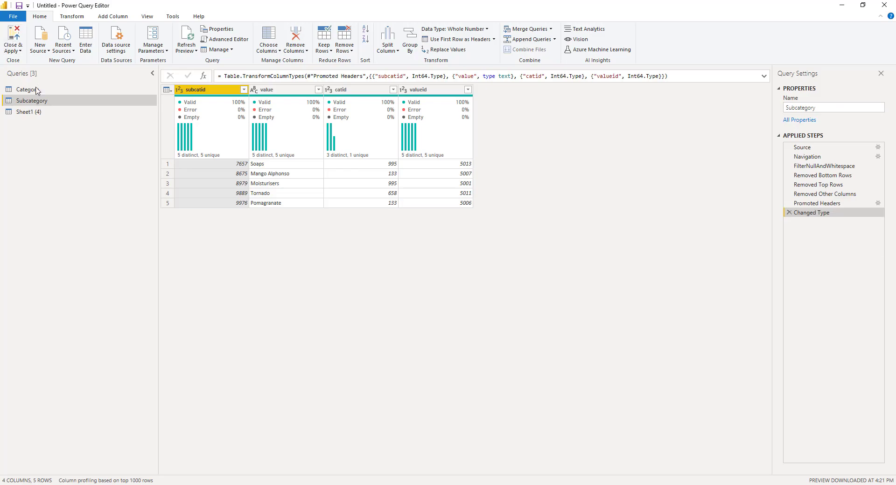
Rename the query Sheet1 (4) to ValueAttribute, and apply the query changes while closing the query editor
click(40, 112)
click(821, 106)
text(ValueAttribute)
key(Return)
click(13, 49)
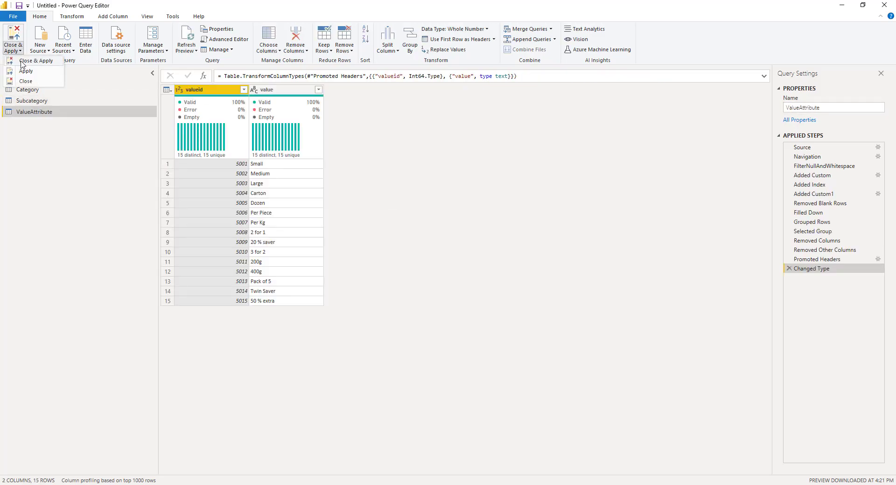
click(21, 62)
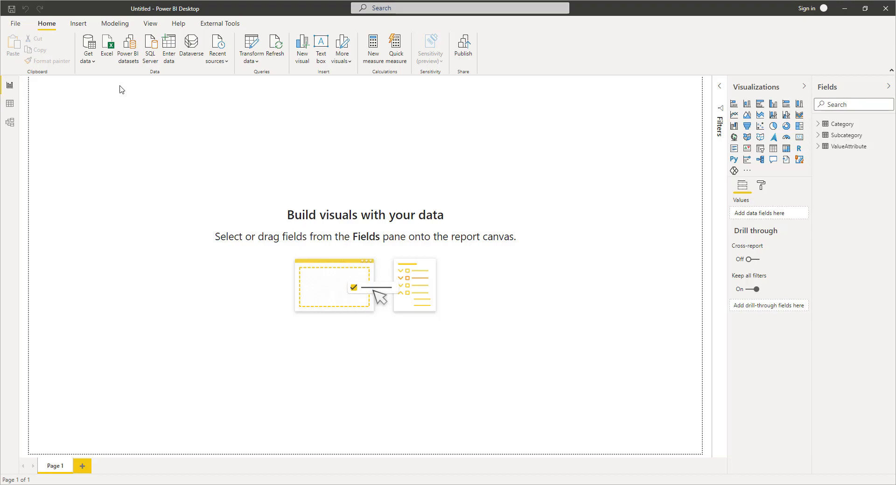
Connect to the text file Employee.csv and choose to extract its table using examples
click(91, 63)
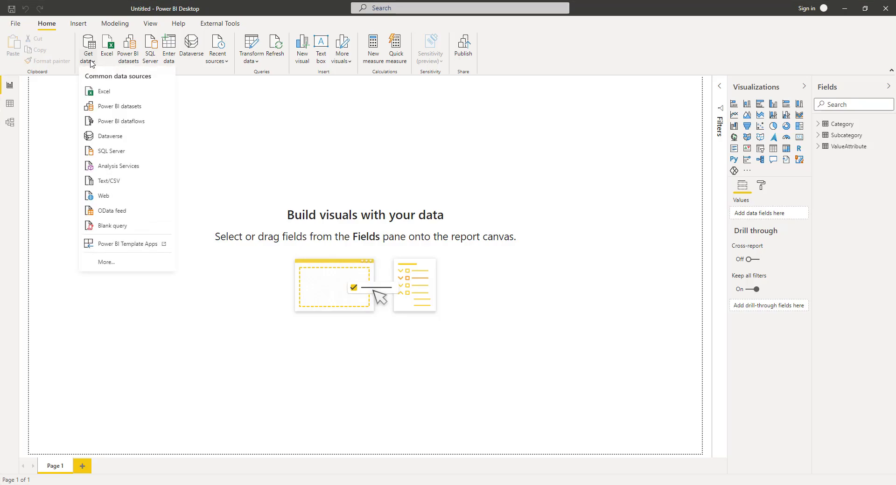
click(98, 182)
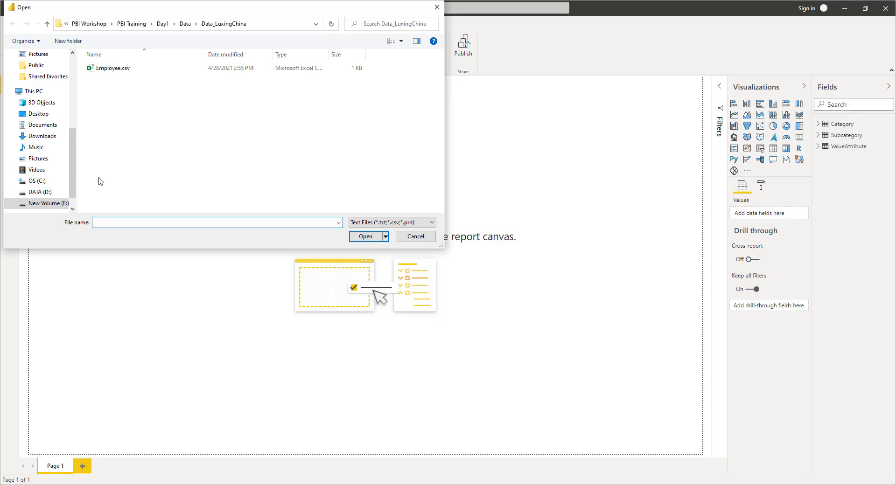
double_click(115, 68)
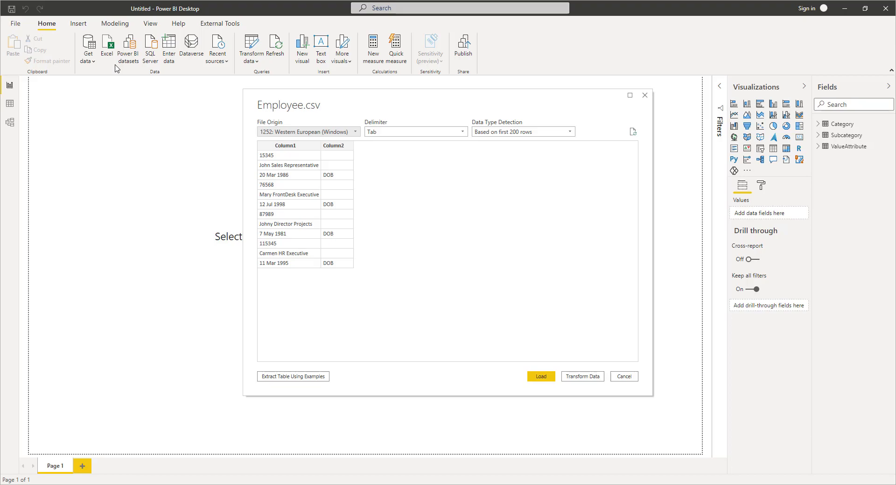
click(321, 376)
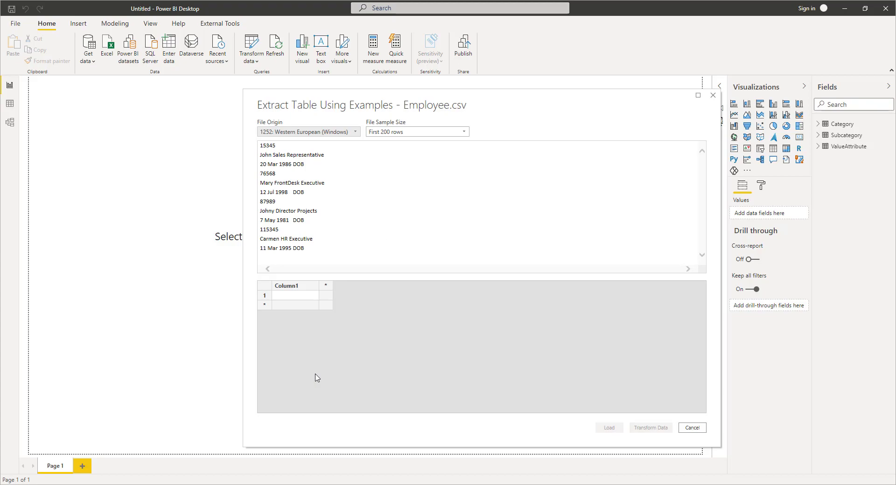
Fill Column1 of the extraction table by giving the first two employees' ID numbers as examples in rows 1 and 2
click(295, 298)
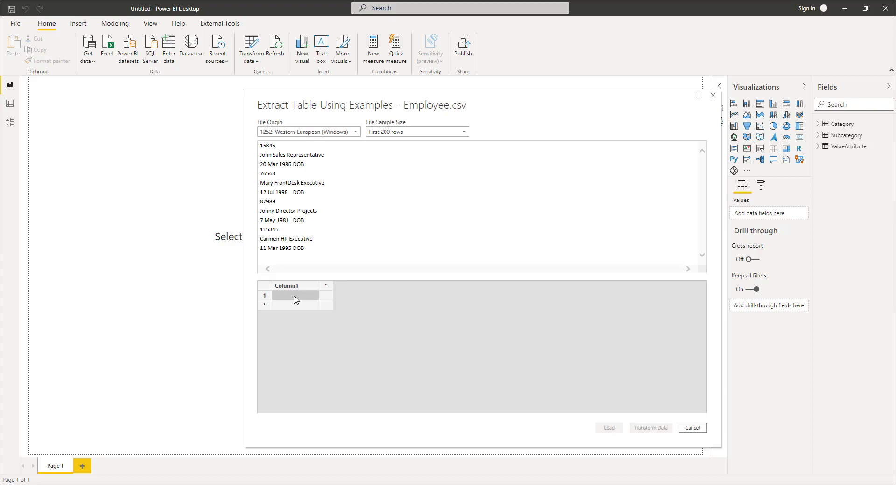
click(296, 298)
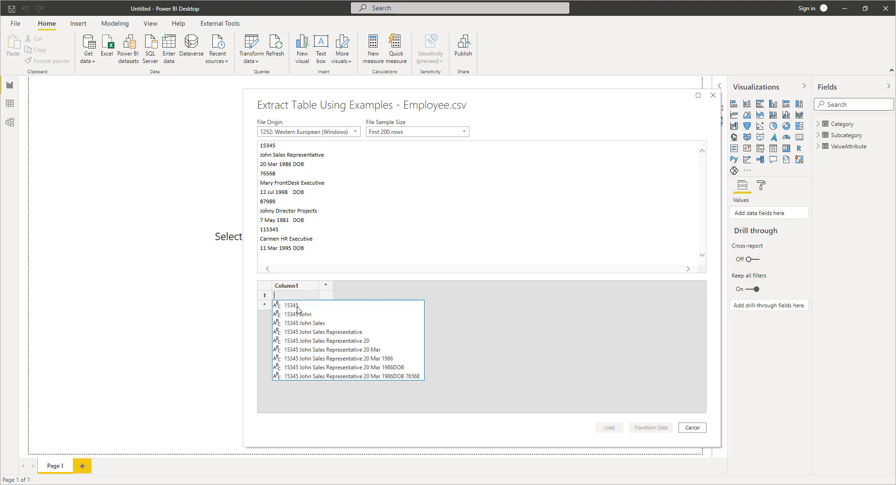
click(292, 305)
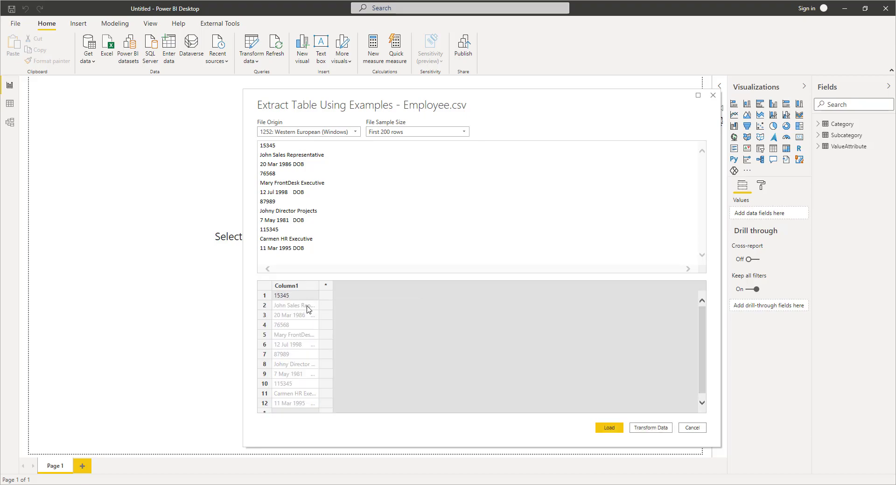
double_click(307, 309)
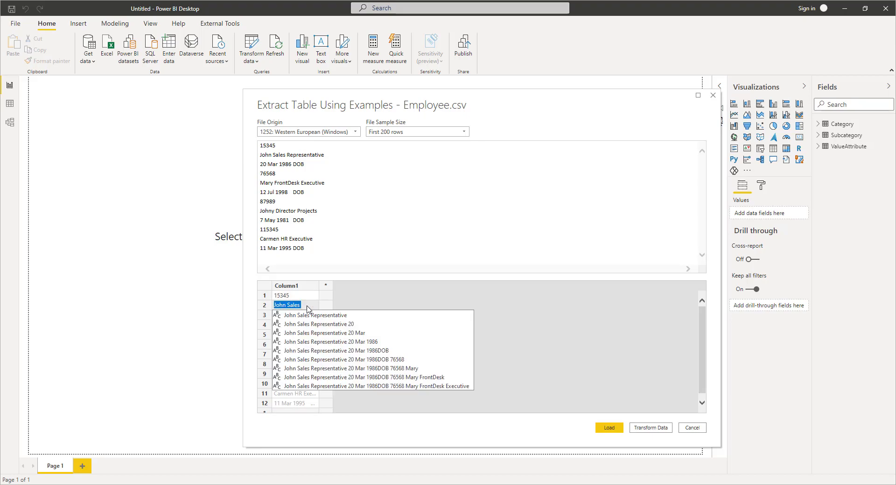
text(765)
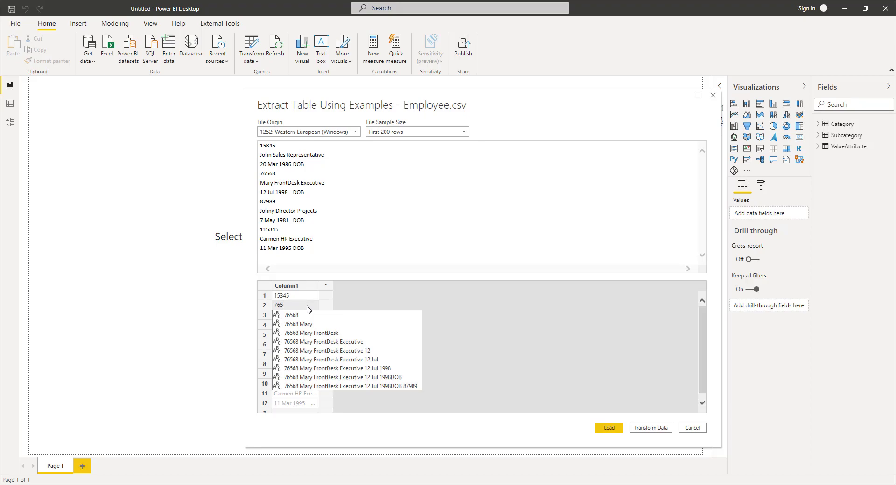
text(68)
click(292, 316)
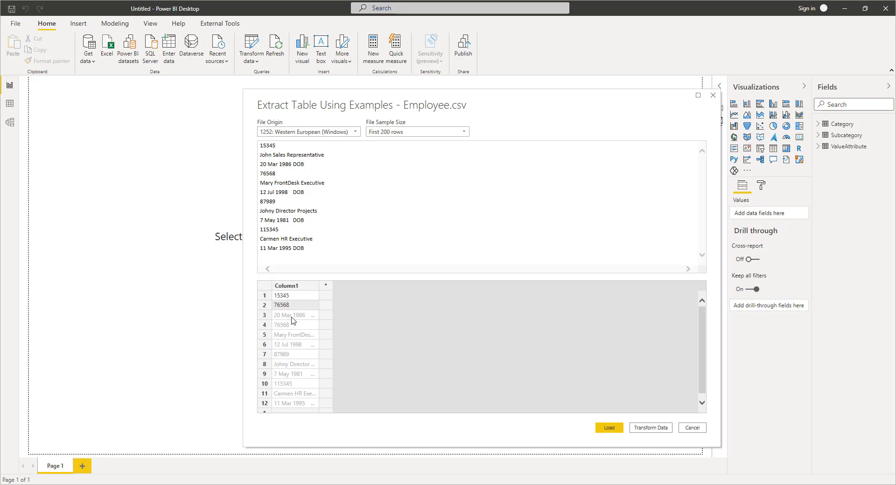
click(304, 344)
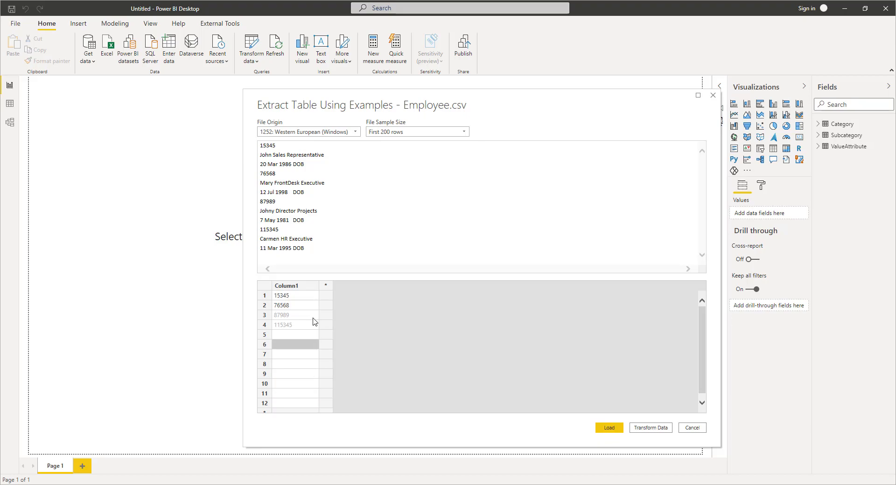
Add a second column to the extraction table and give the first employee's first name as its example
click(329, 286)
click(338, 298)
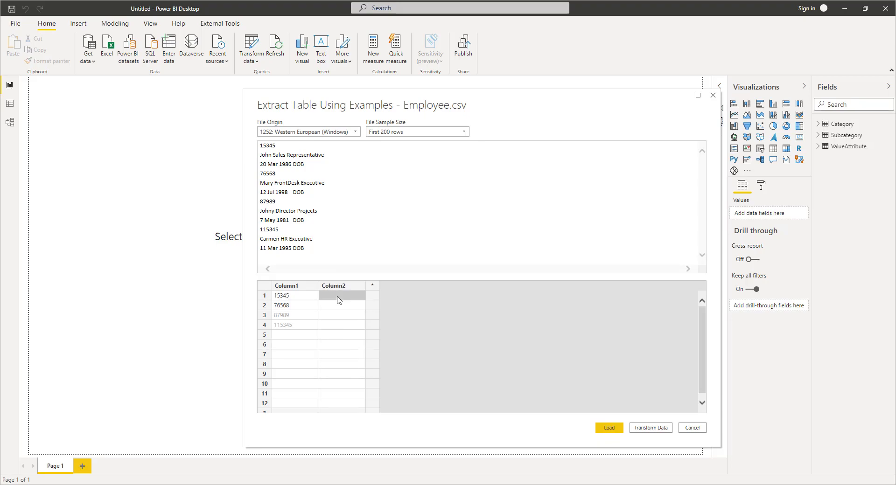
text(John)
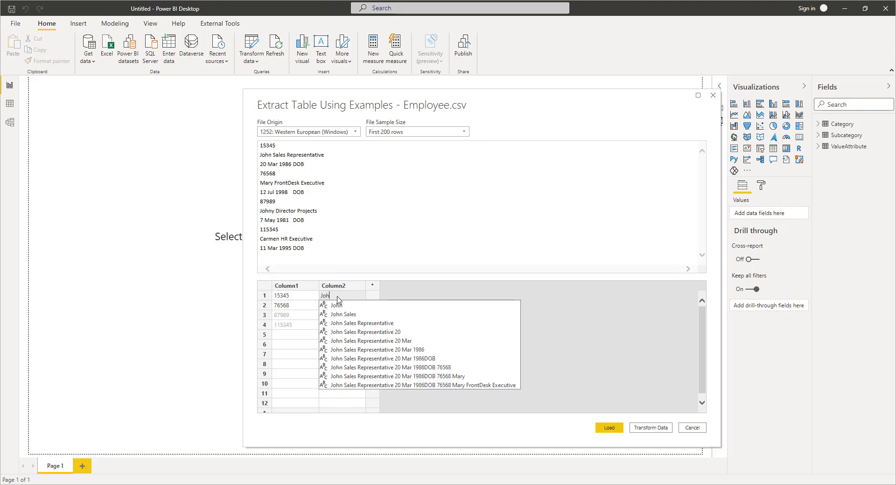
click(343, 306)
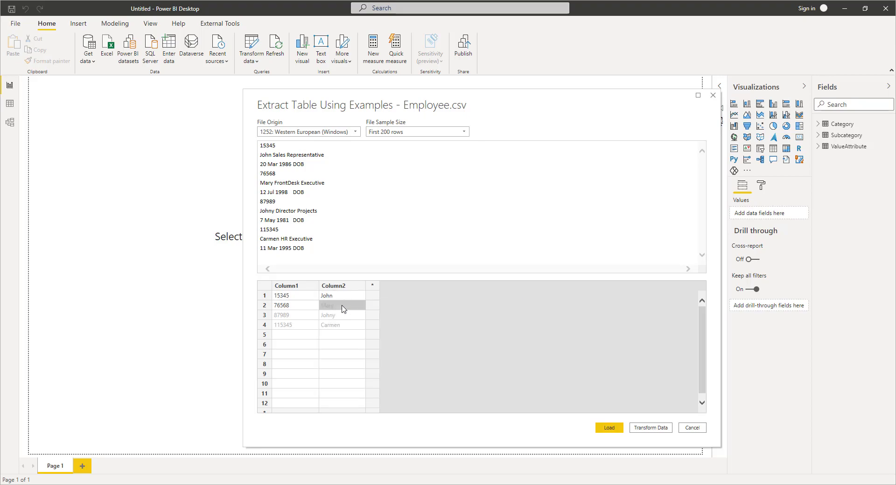
Add a third column to the extraction table and give Sales Representative as its example in row 1
click(375, 298)
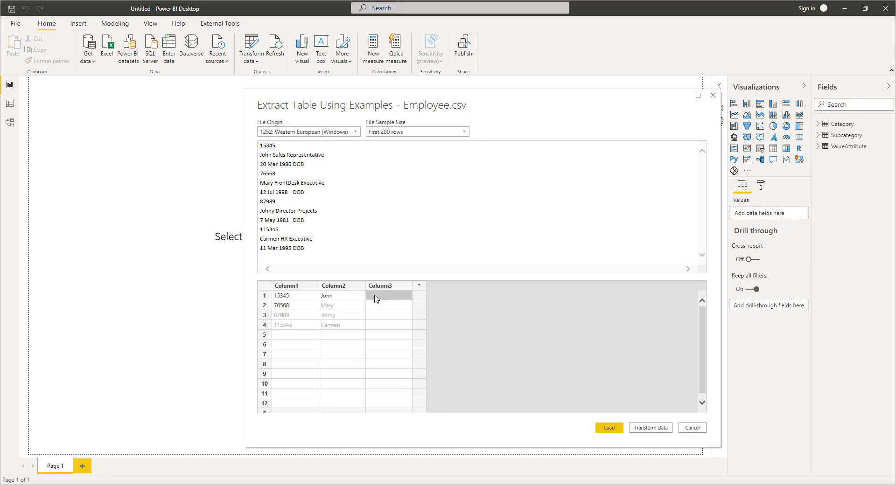
click(374, 296)
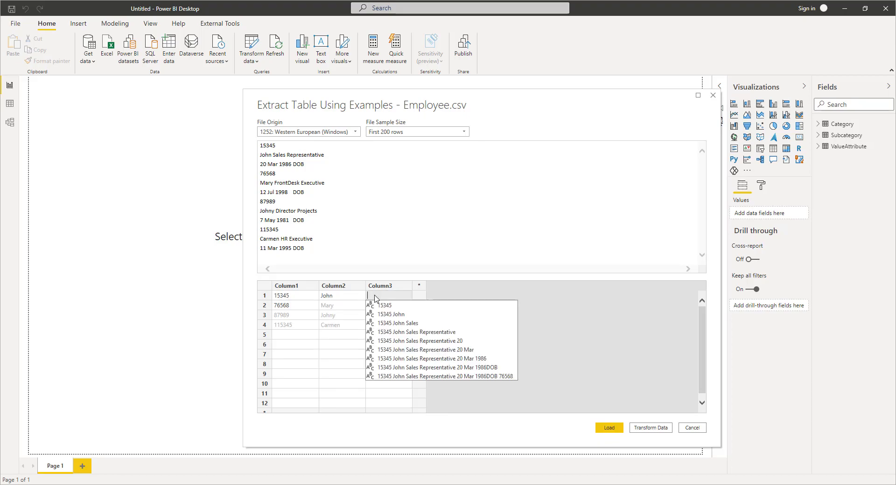
text(Sales Represen...)
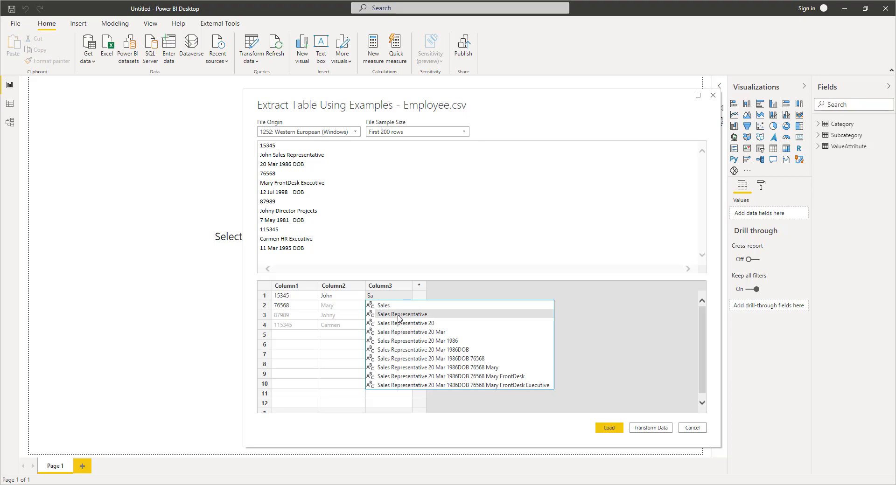
click(399, 315)
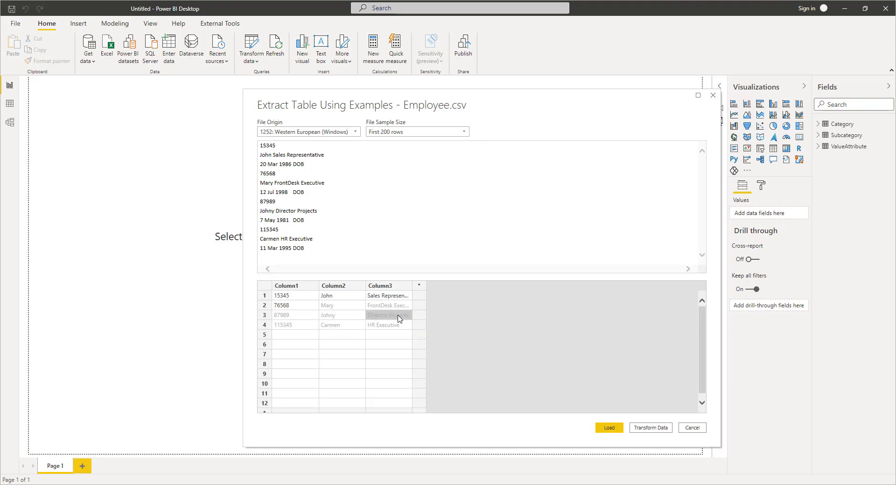
Add a fourth column with the first employee's date of birth as its example, and open the extracted table for transformation
click(422, 286)
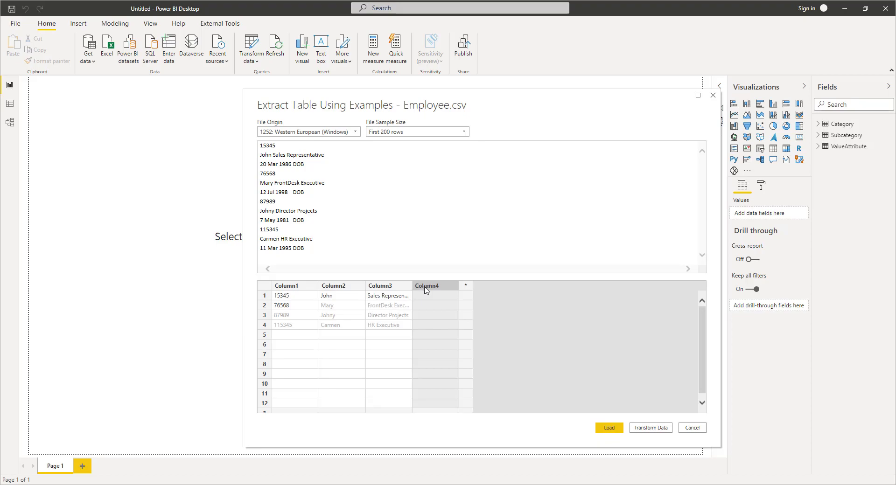
click(428, 296)
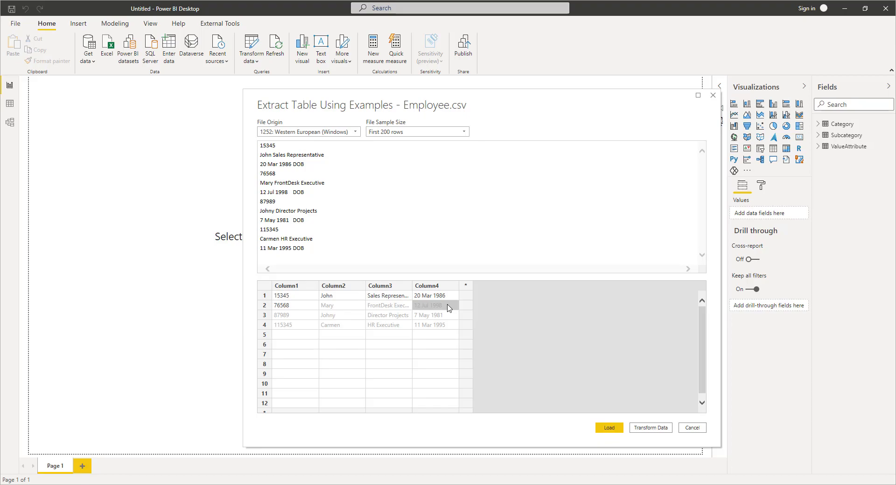
click(651, 428)
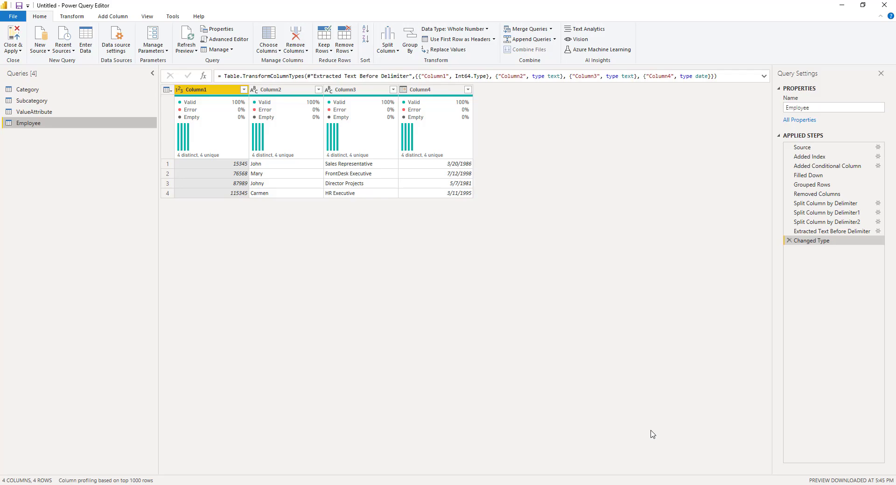
Rename the four Employee columns ID, Name, Designation and DOB, and apply the query changes while closing the query editor
click(210, 93)
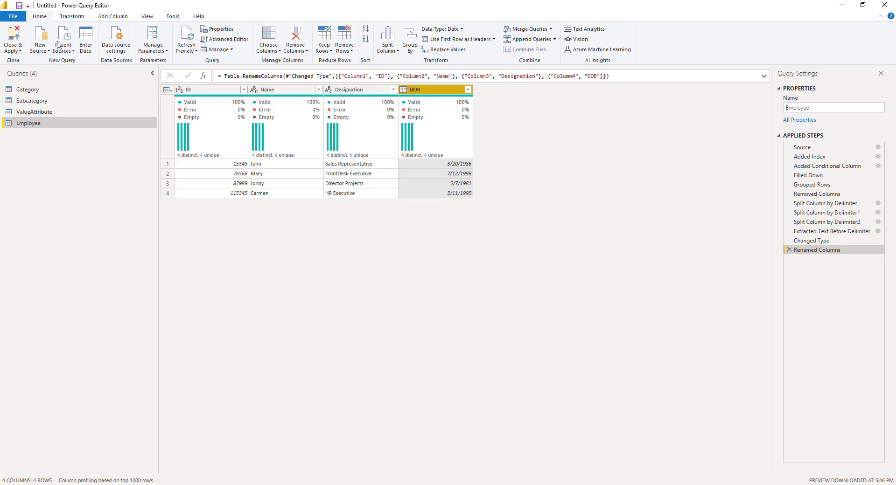
click(17, 52)
click(19, 61)
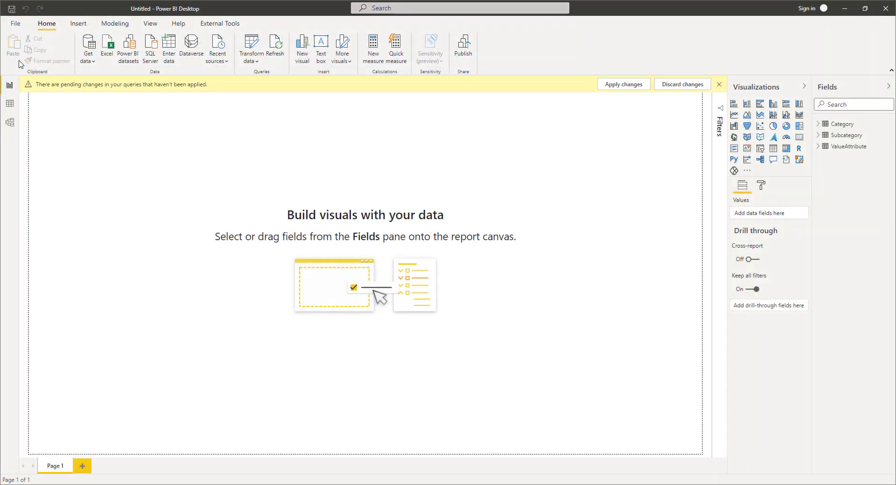